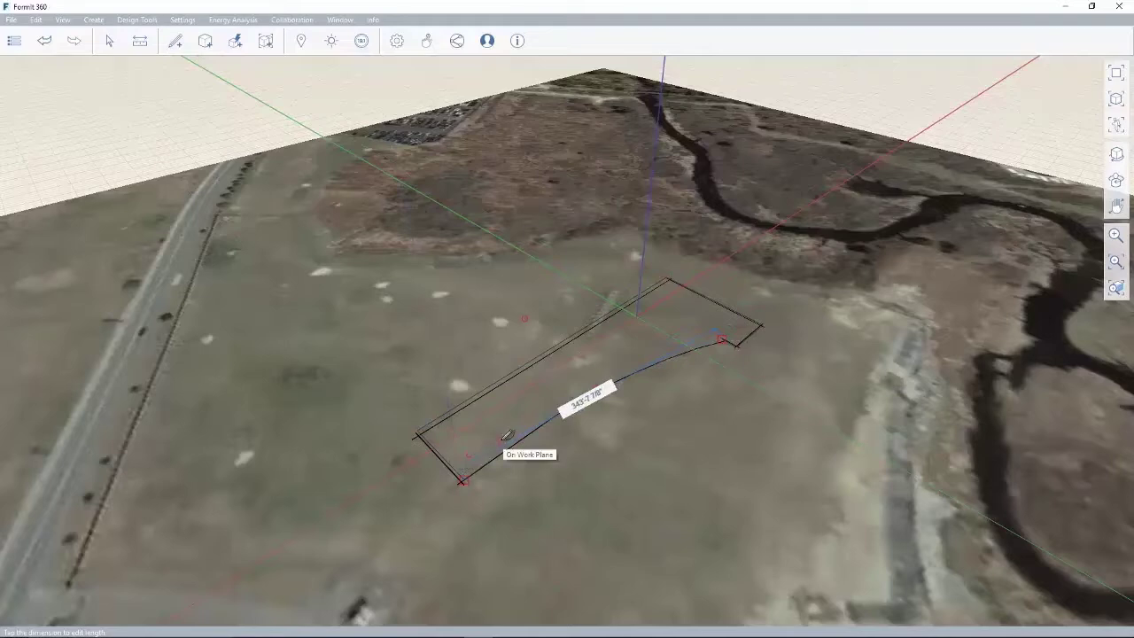
Close the curved footprint, extrude it to 100', and raise the end block's top face higher.
click(508, 434)
drag(508, 274, 594, 334)
click(592, 343)
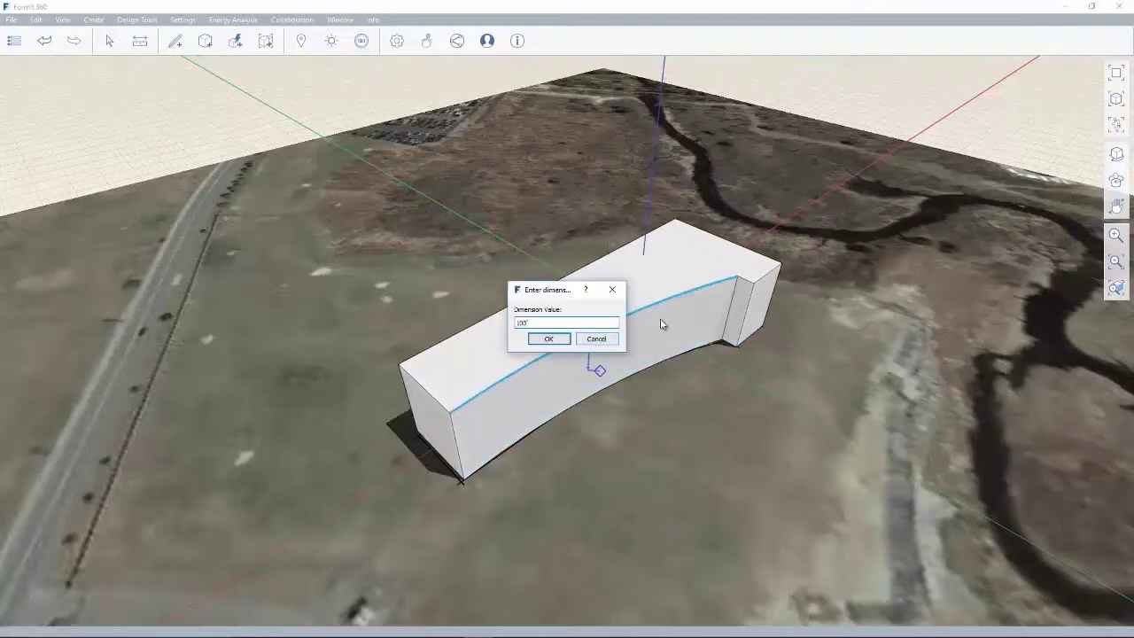
click(583, 339)
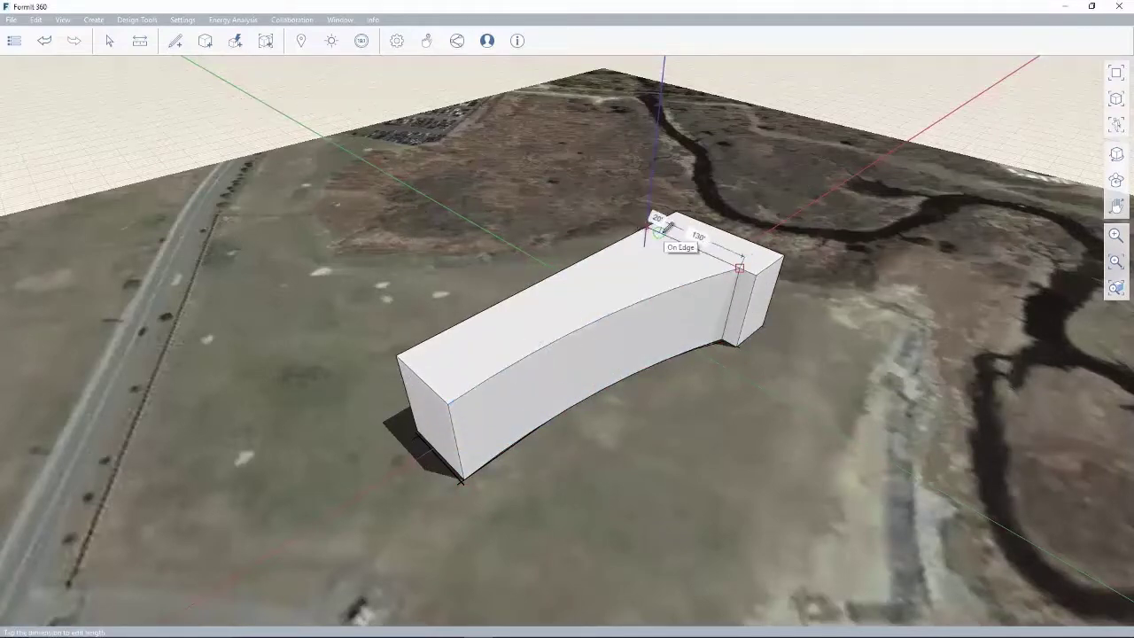
drag(711, 245, 714, 222)
middle_drag(714, 223, 545, 300)
Start a new collaboration session from the Collaboration menu and begin sharing the massing.
click(296, 24)
click(299, 34)
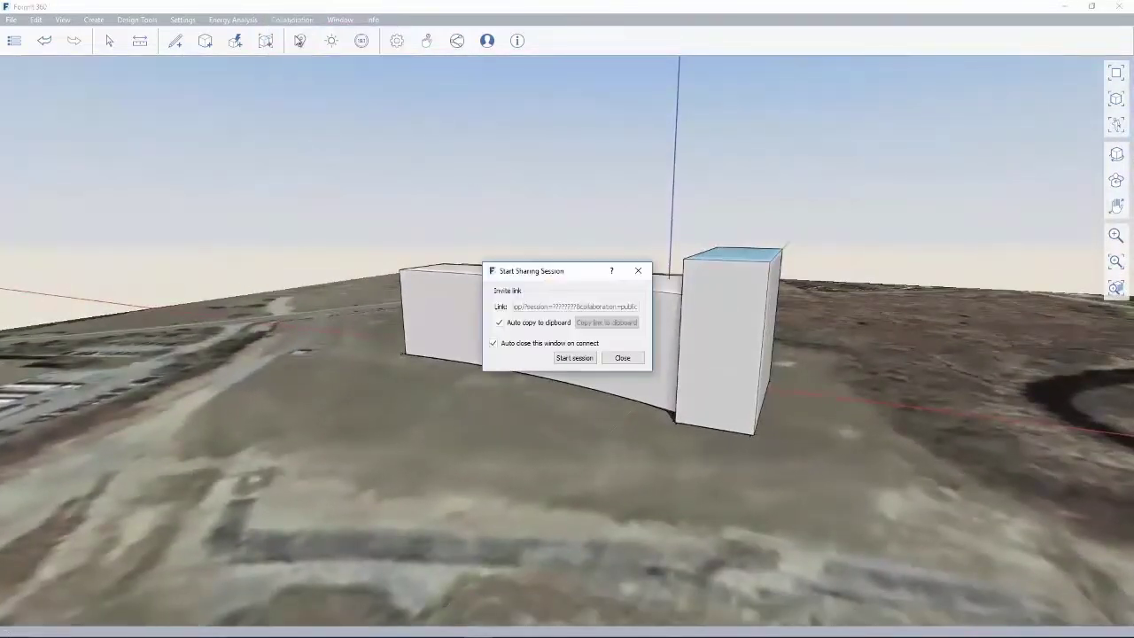
click(561, 357)
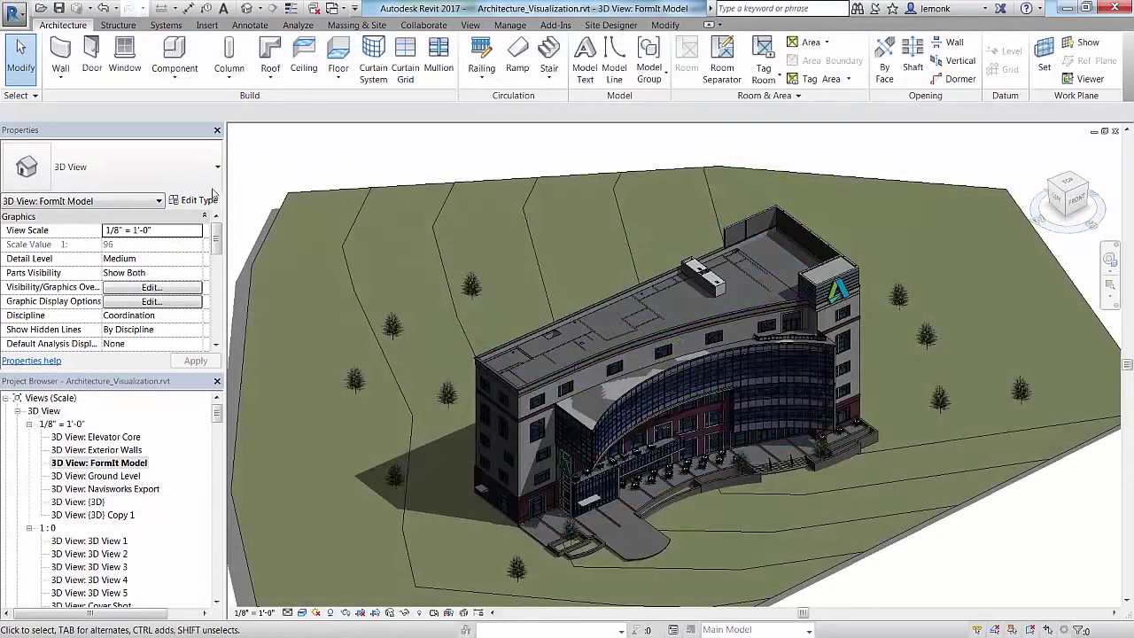
Open the First Floor working plan and drag the Elevator Machine Room wall to enlarge it.
drag(214, 418, 245, 502)
click(166, 490)
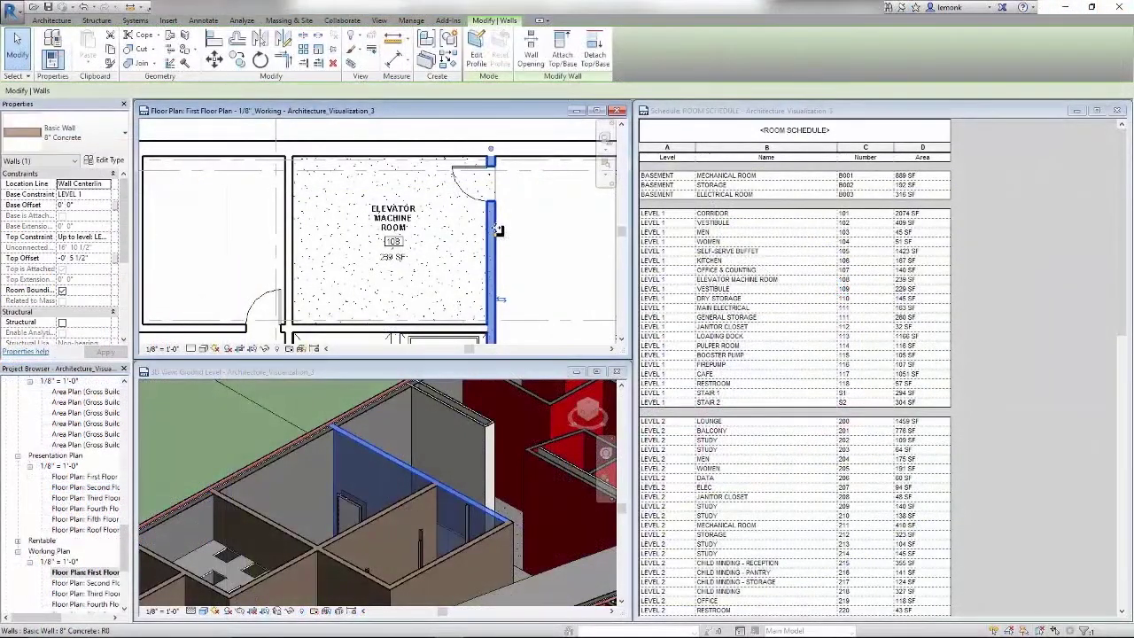
drag(497, 231, 523, 232)
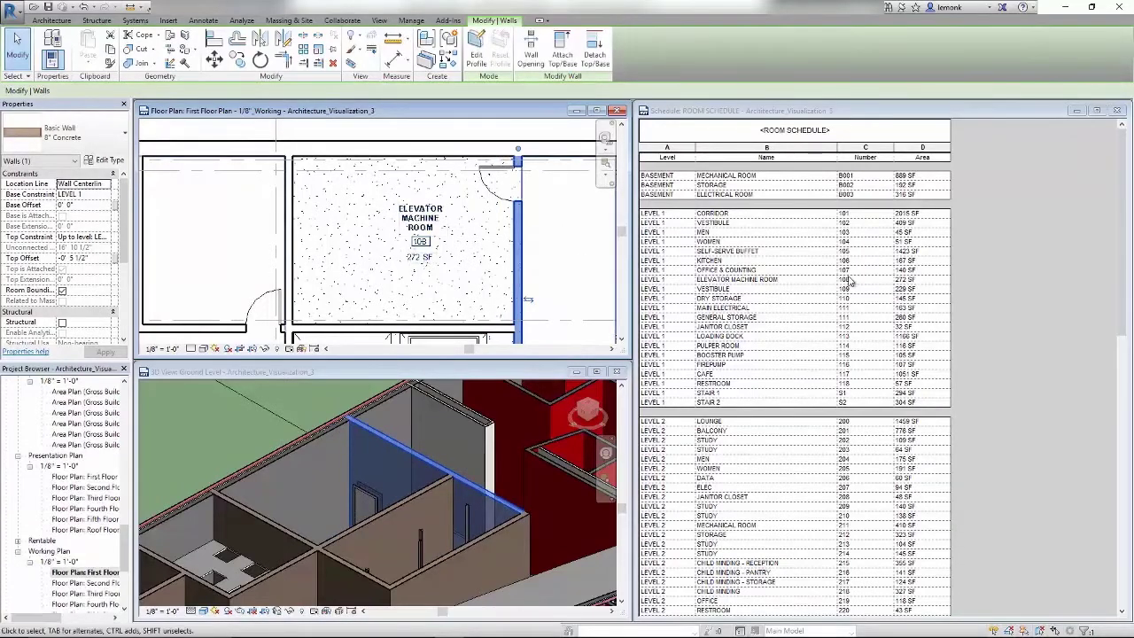
Rename the room to ELEVATOR MECH in the Room Schedule, then undo both changes.
click(913, 281)
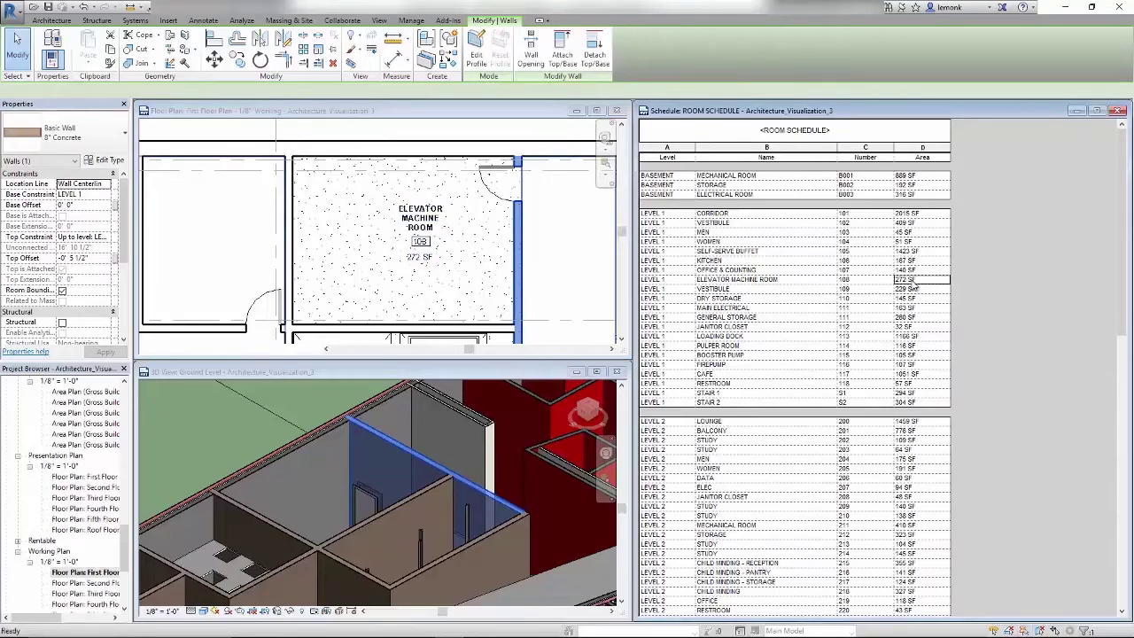
click(830, 280)
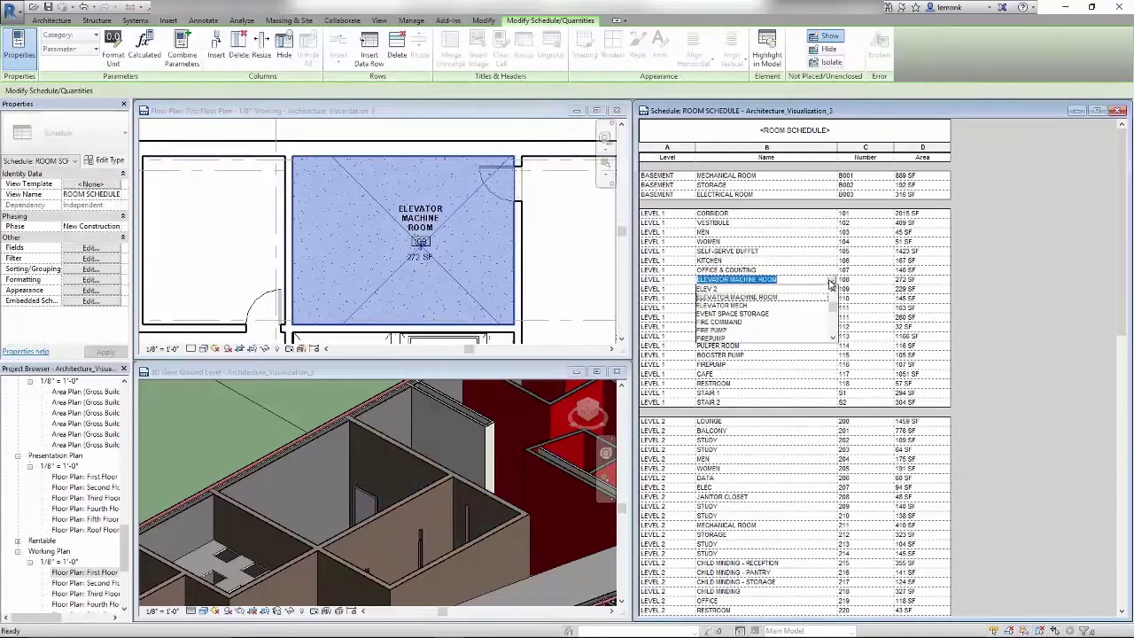
click(747, 306)
click(549, 245)
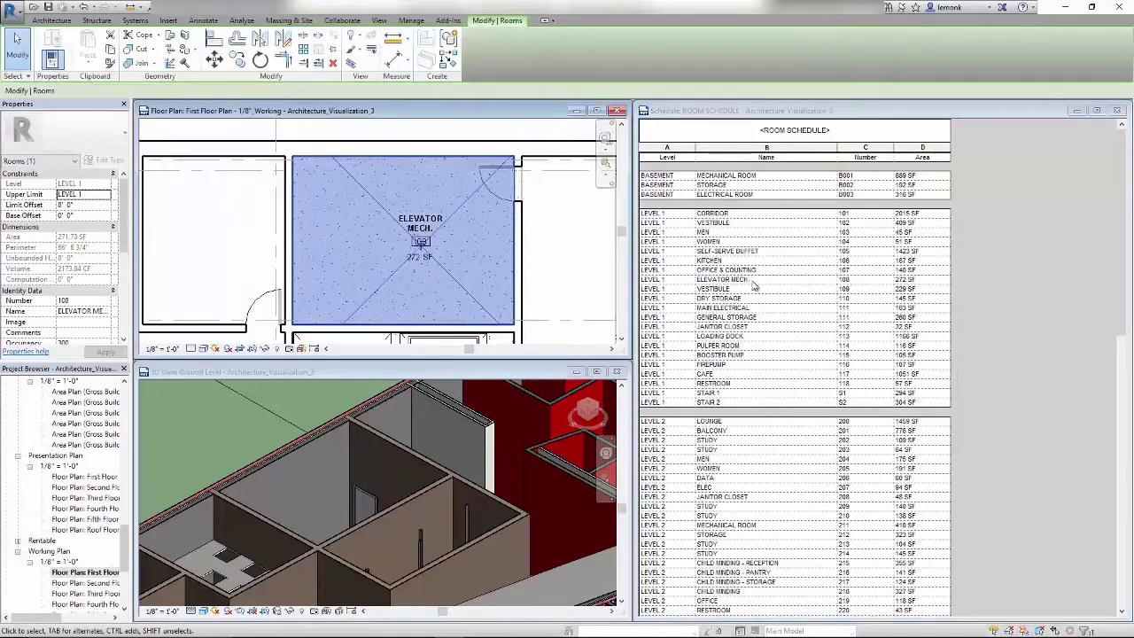
key(ctrl+z)
click(18, 20)
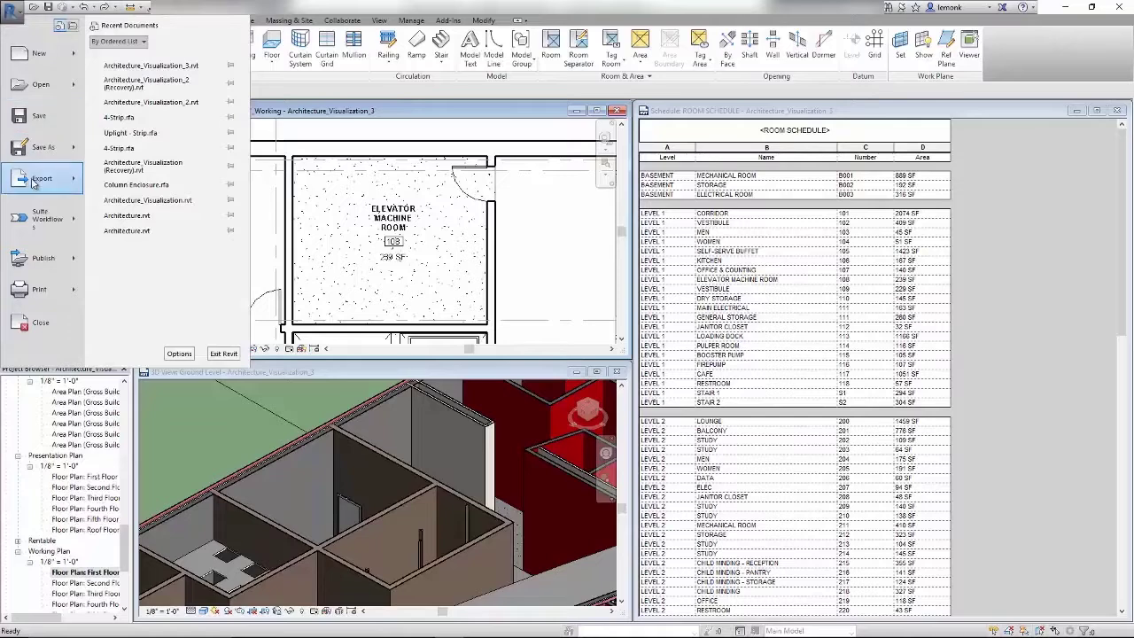
Start a DWG export and view the loadable layer standards, including AIA and ISO 13567.
mouse_move(32, 181)
mouse_move(177, 55)
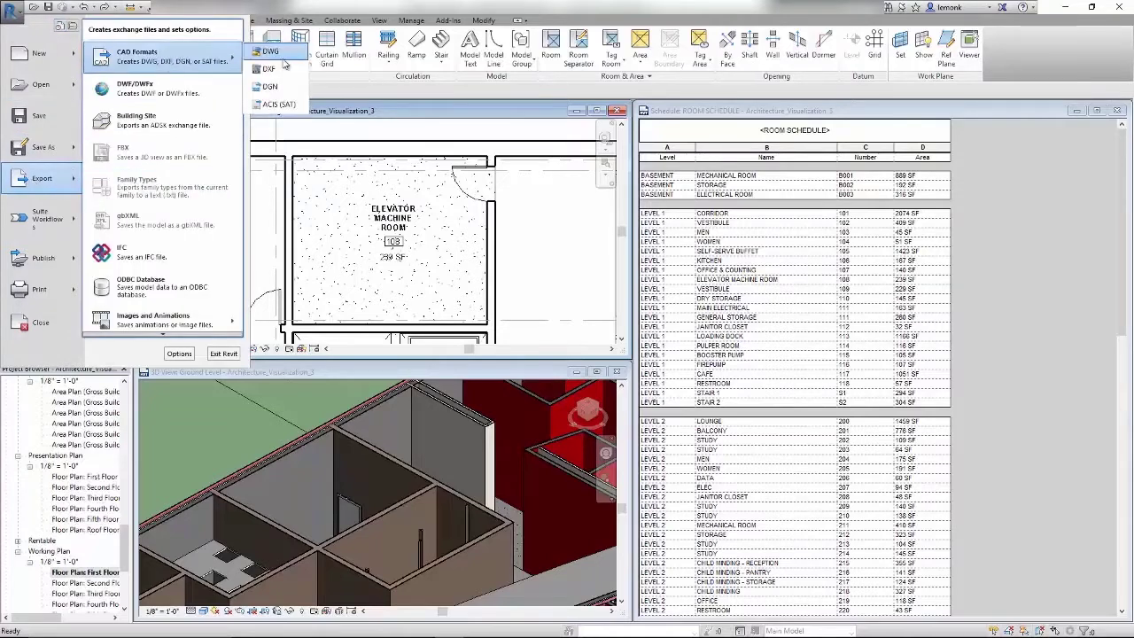
click(277, 53)
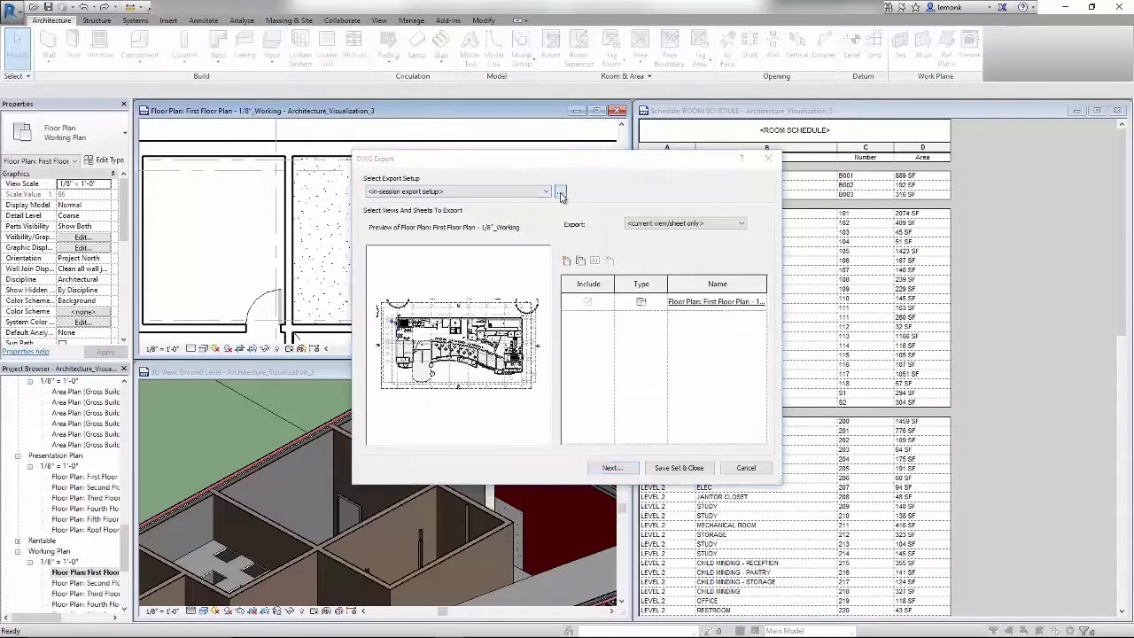
click(560, 193)
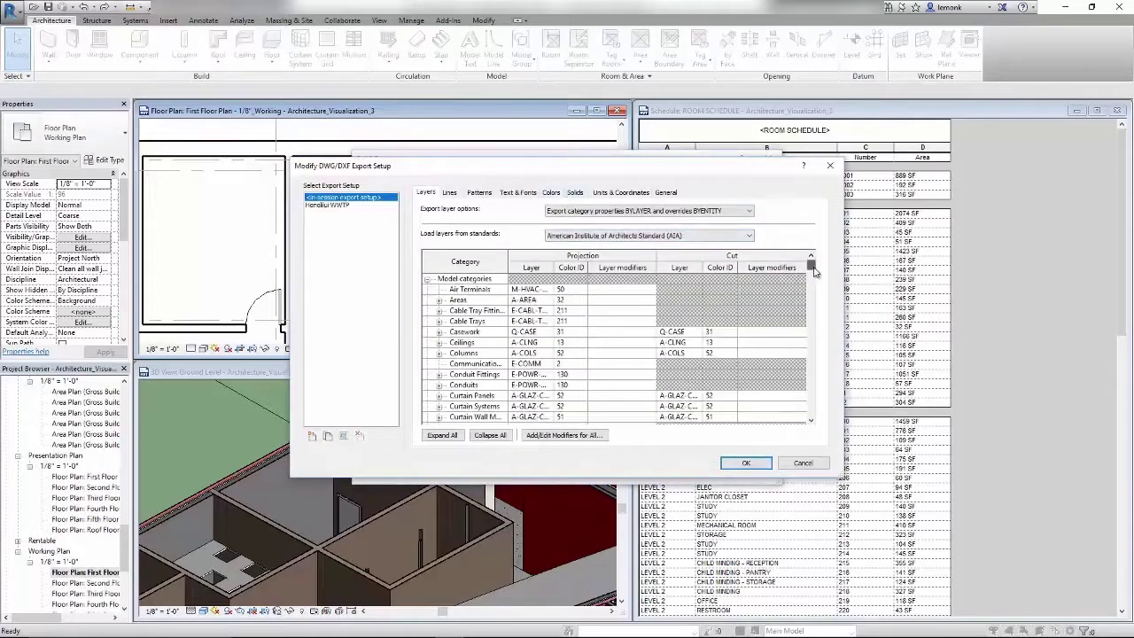
mouse_move(811, 266)
mouse_down()
mouse_move(812, 293)
mouse_move(810, 263)
mouse_up()
click(750, 237)
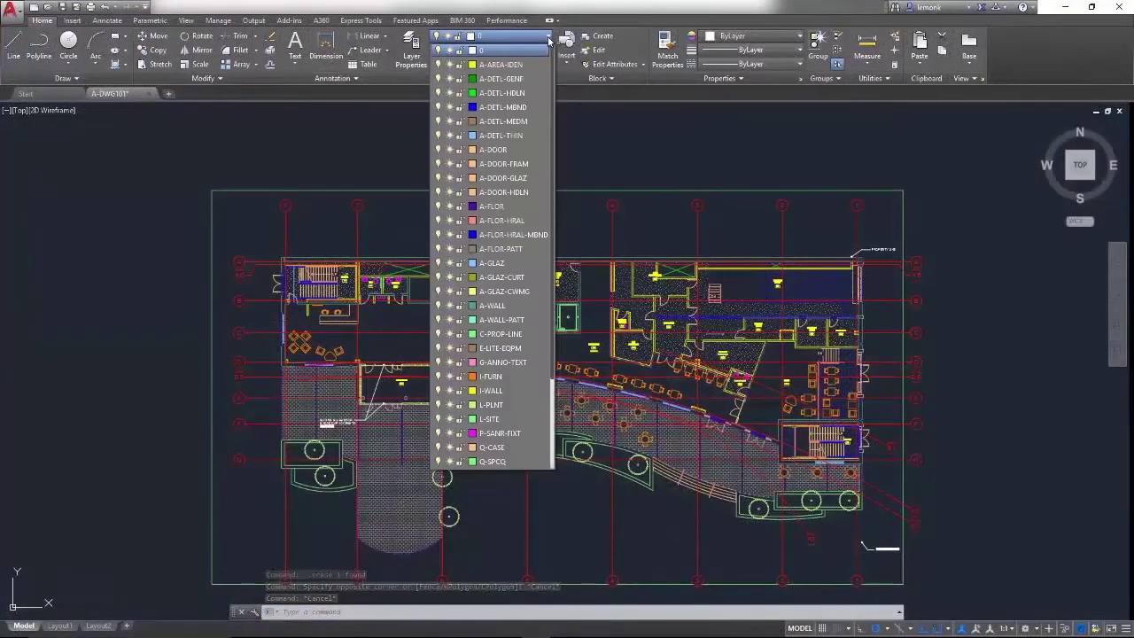
Browse the exported DWG's AIA-style layers in AutoCAD, then orbit the Revit 3D building view.
scroll(556, 152, down, 3)
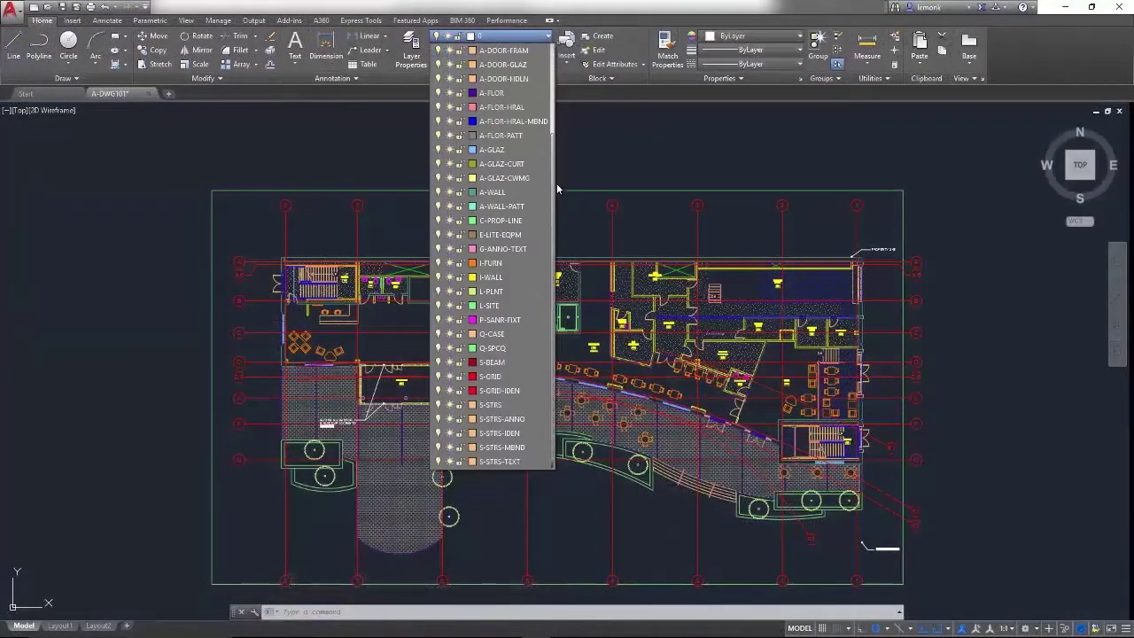
drag(552, 141, 551, 58)
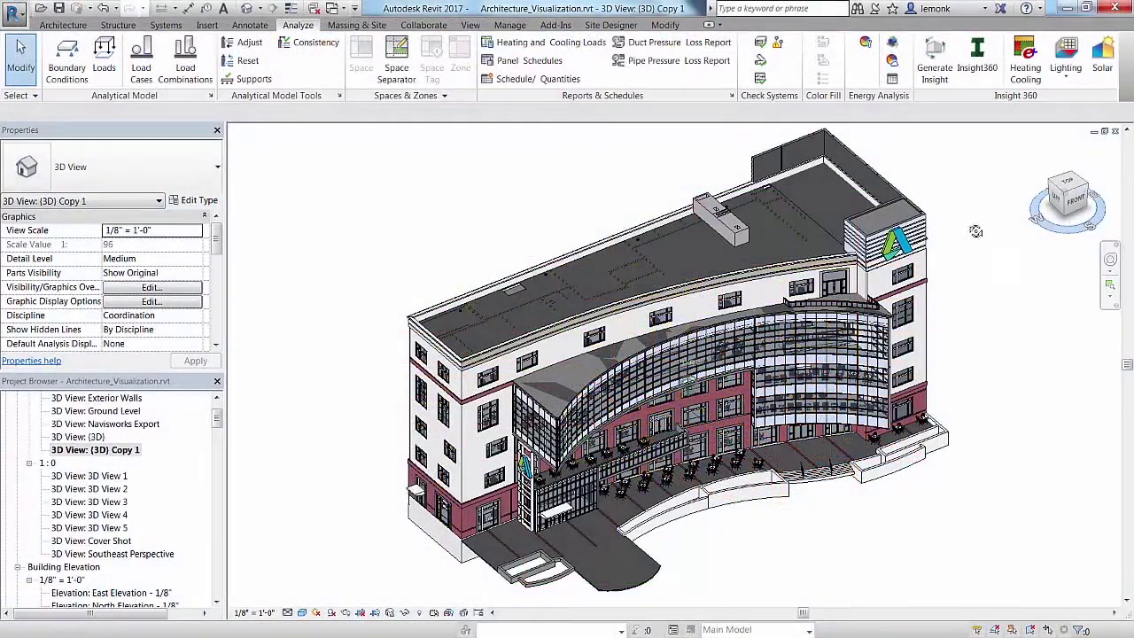
shift+middle_drag(976, 231, 416, 238)
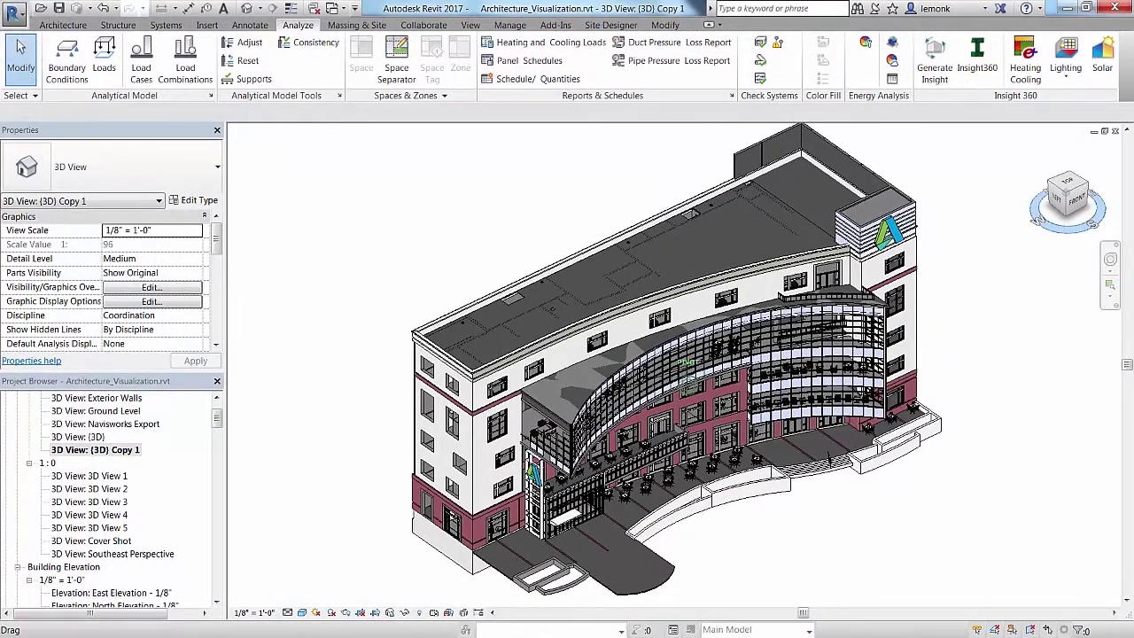
Run Generate Insight from the Analyze tab's Insight 360 panel on the building model.
click(923, 67)
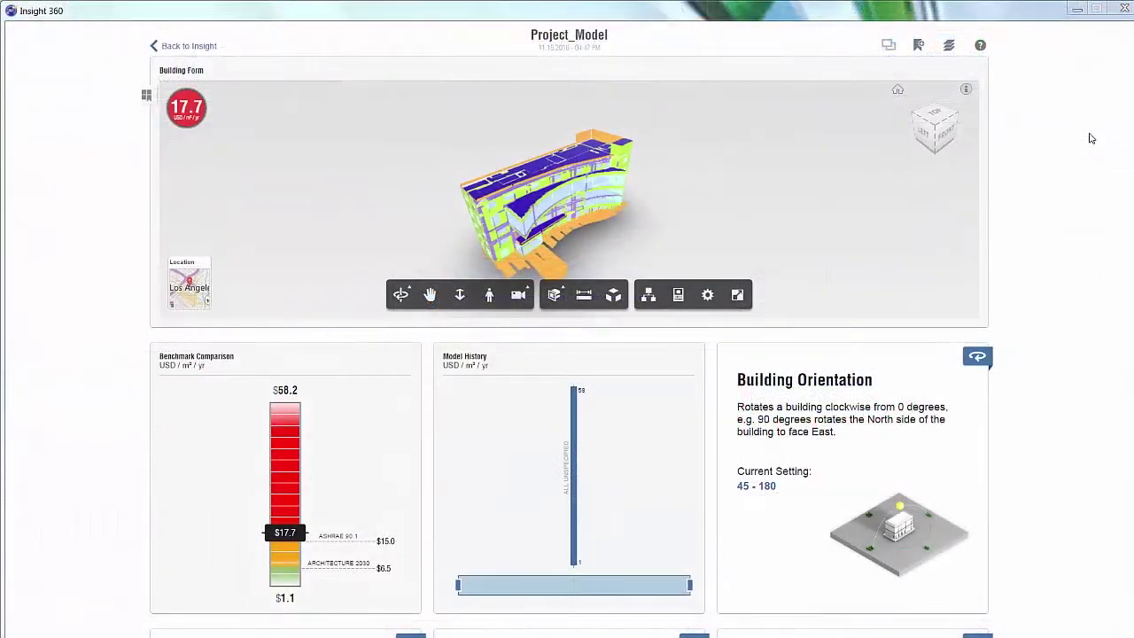
Narrow the HVAC range to more efficient system types.
scroll(1092, 138, down, 5)
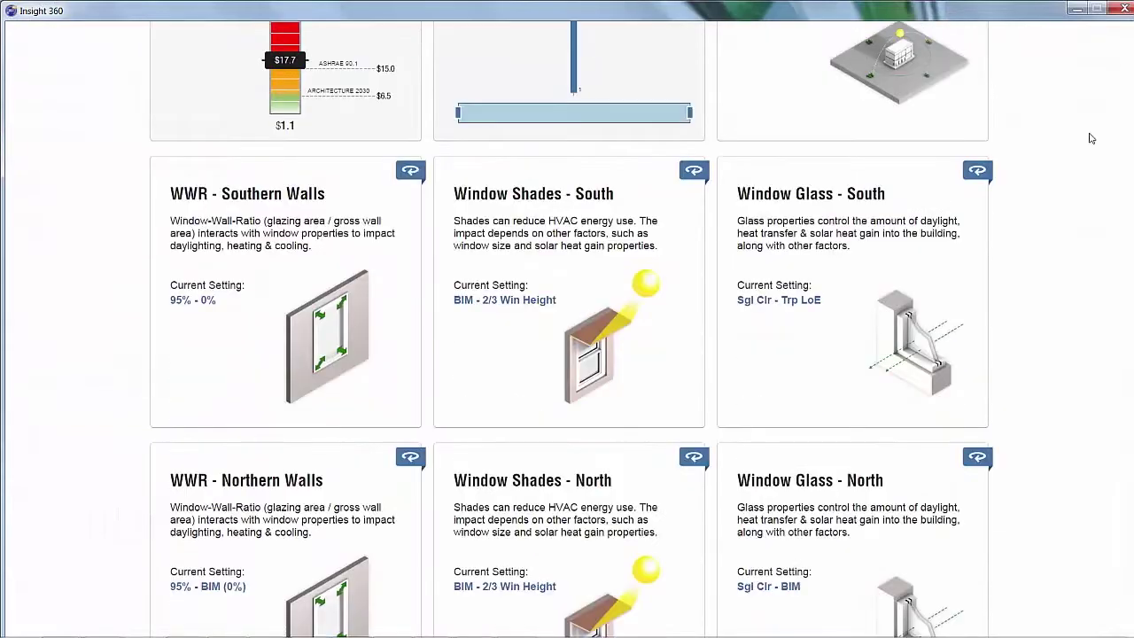
scroll(1091, 138, down, 14)
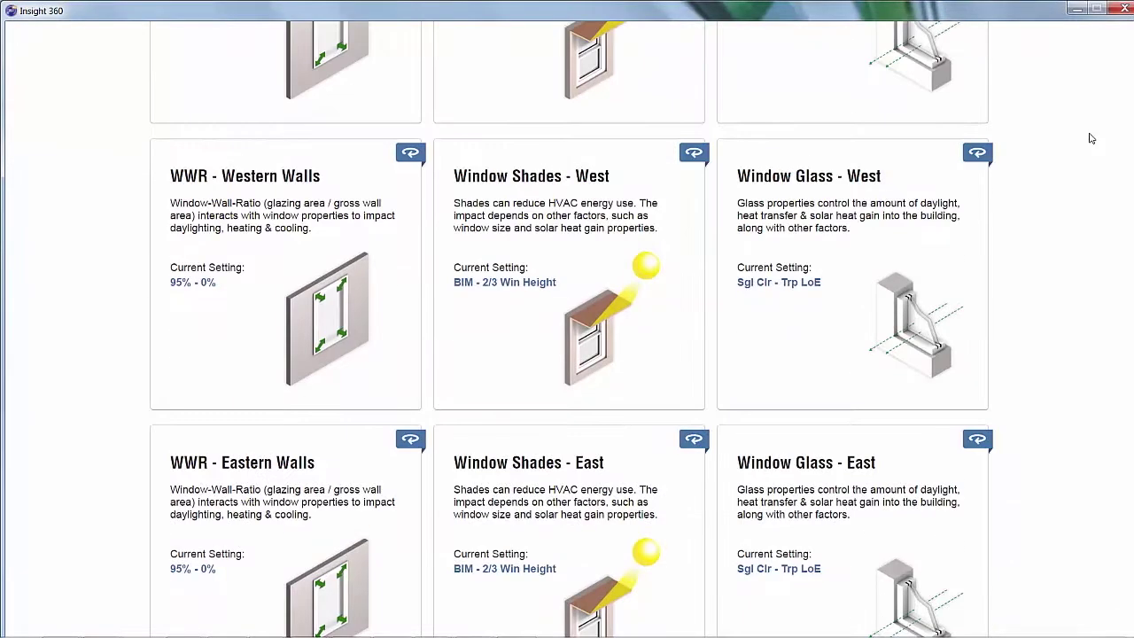
scroll(1092, 138, down, 3)
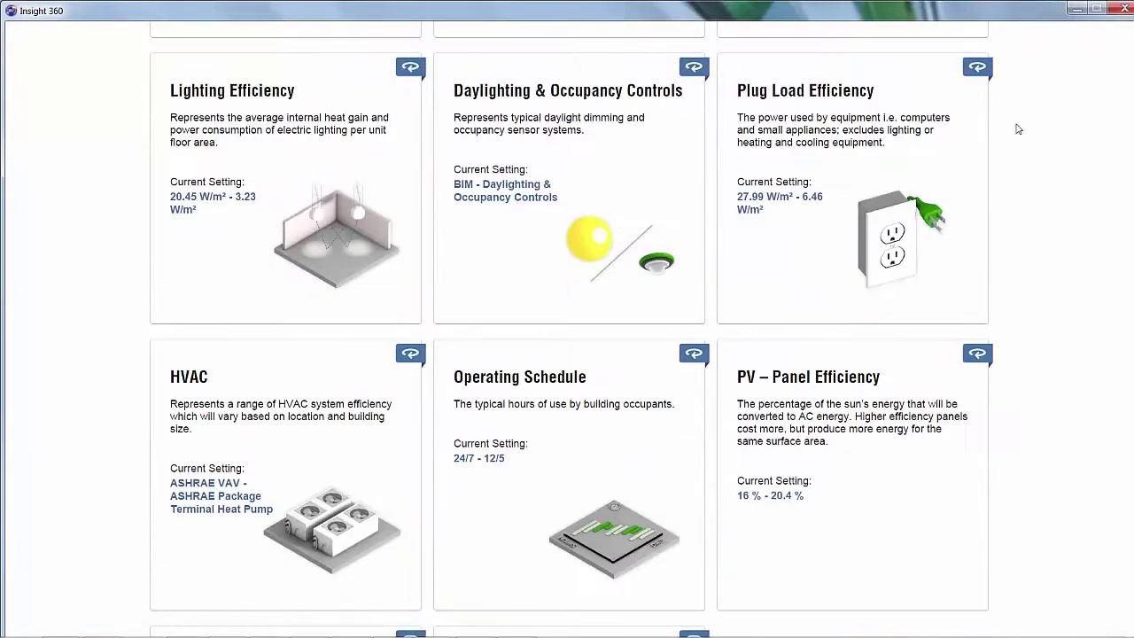
click(397, 354)
click(247, 452)
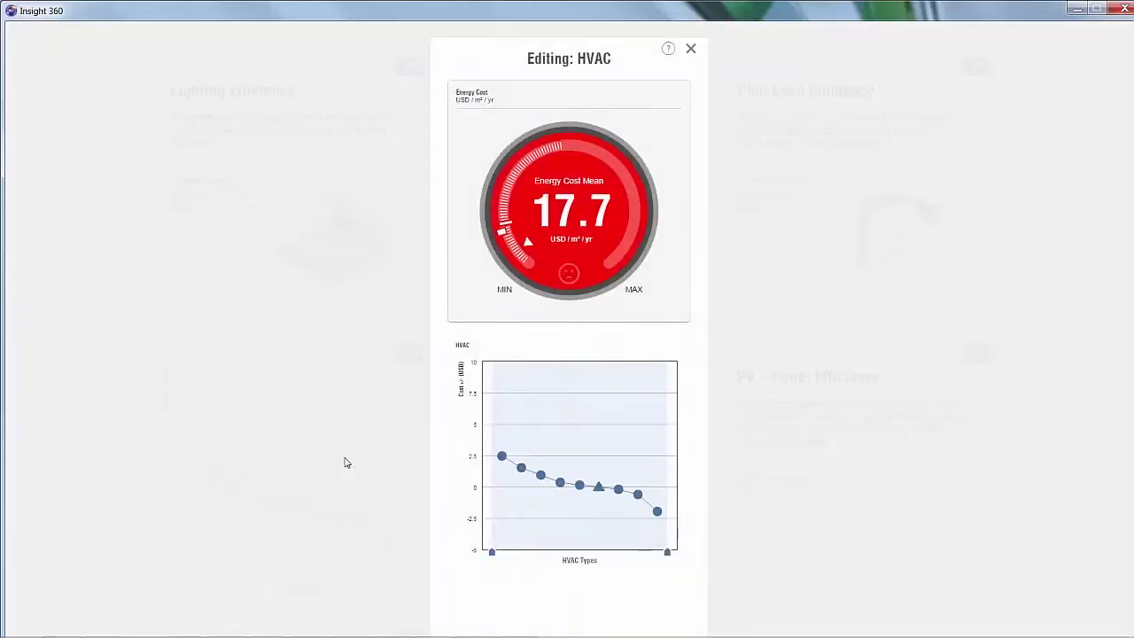
drag(490, 555, 608, 556)
click(691, 48)
Narrow the Lighting Efficiency range to lower power densities, bringing lighting cost to 5.65.
scroll(709, 101, up, 1)
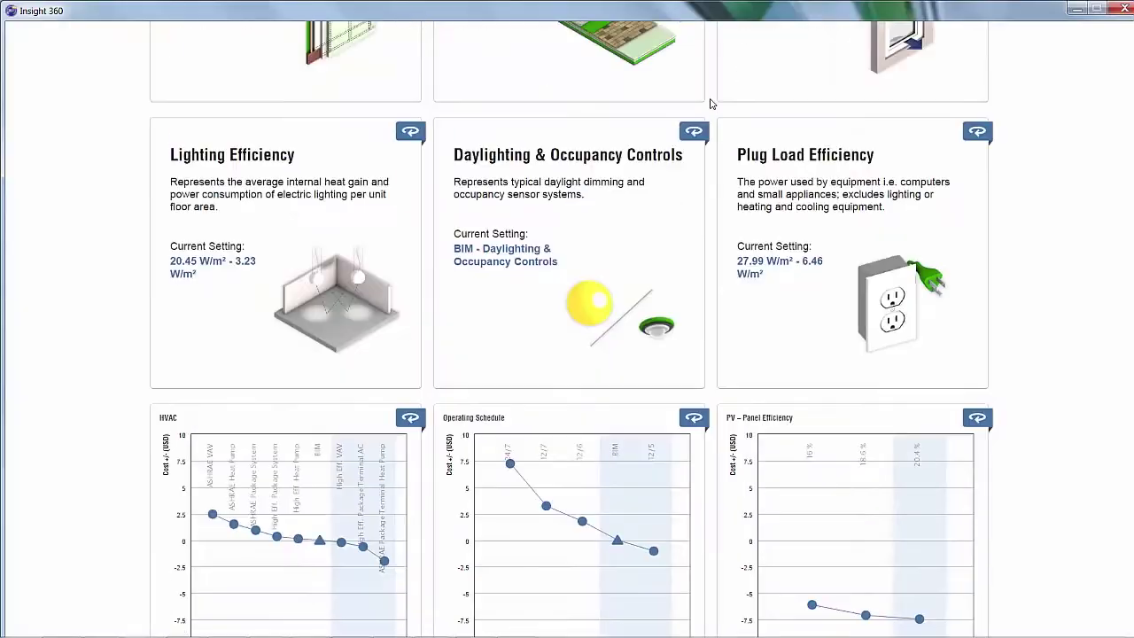
click(411, 137)
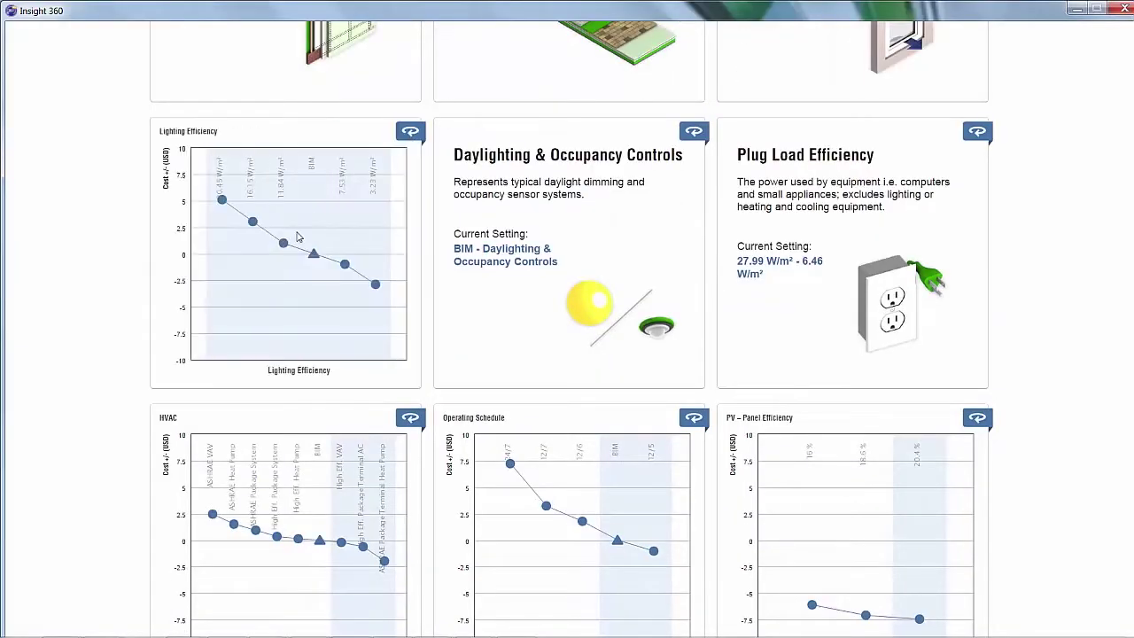
click(258, 287)
drag(494, 552, 586, 554)
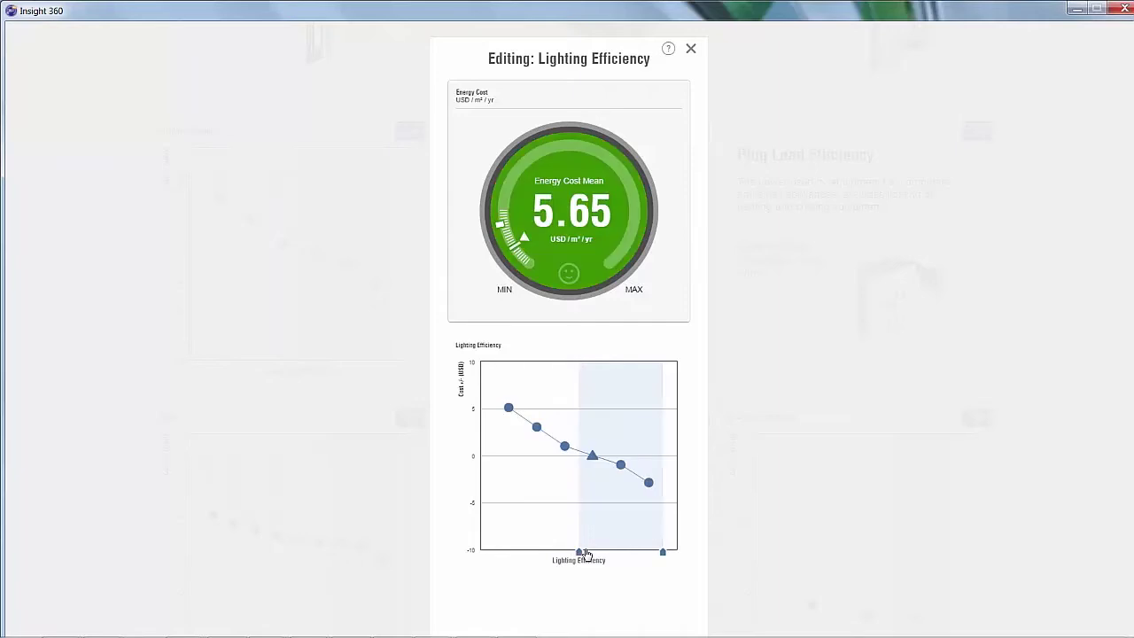
click(691, 47)
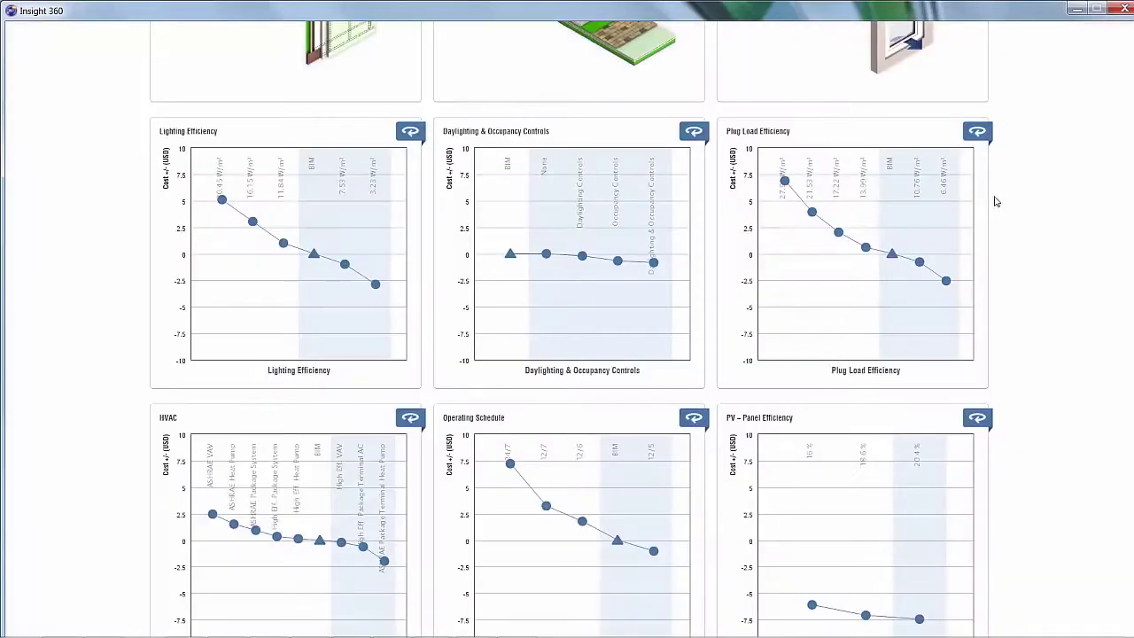
Bring up Revit's File menu with its export options.
scroll(1007, 208, up, 10)
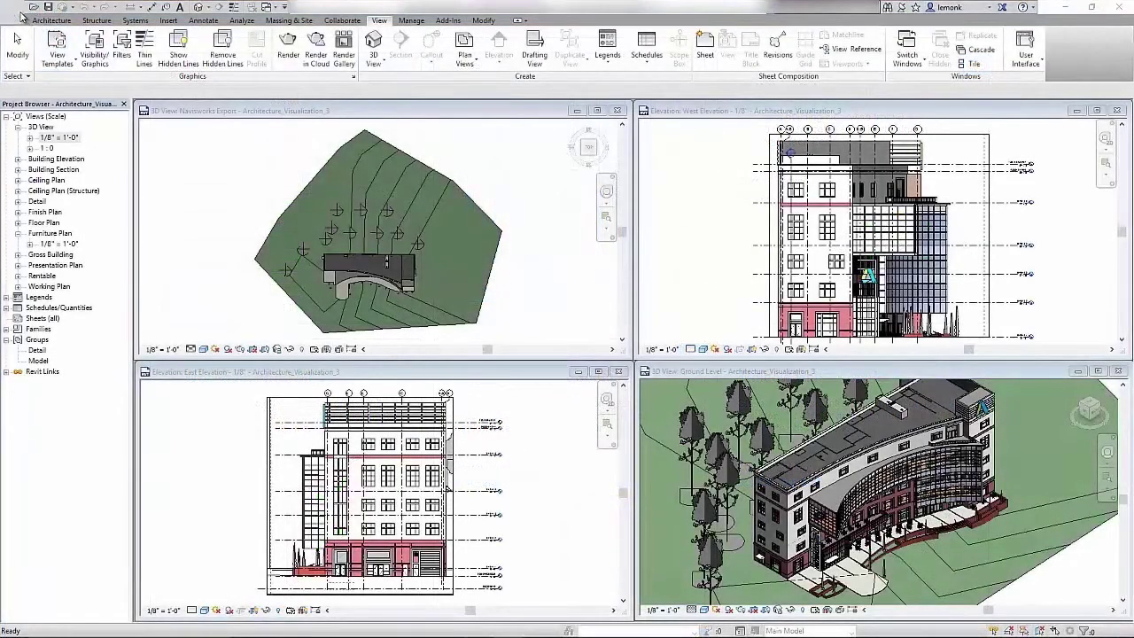
click(13, 11)
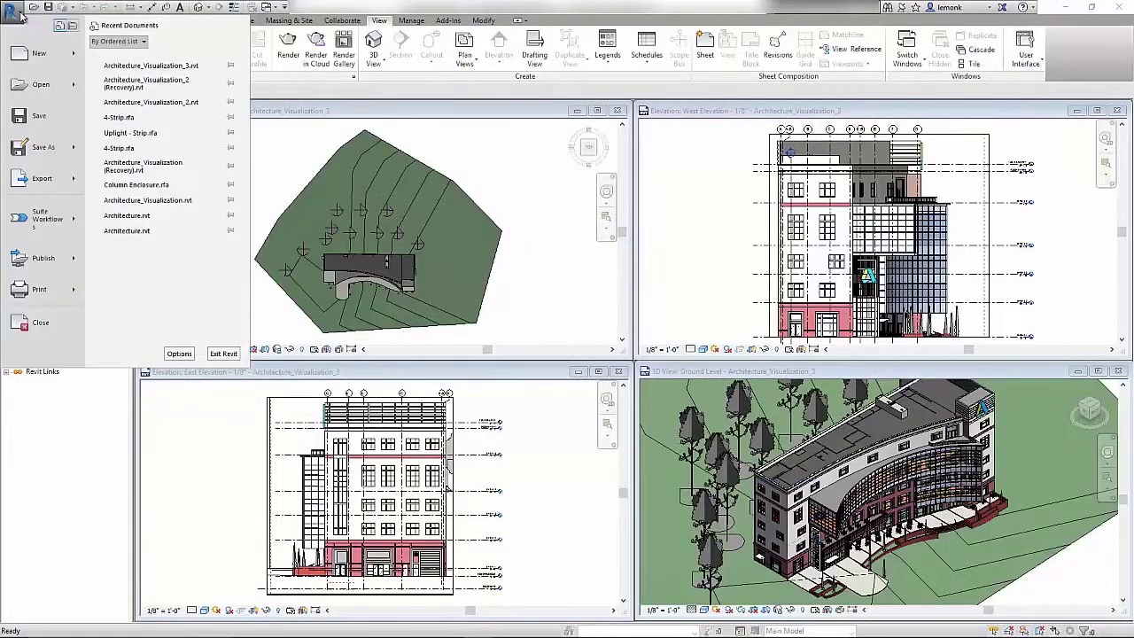
mouse_move(60, 188)
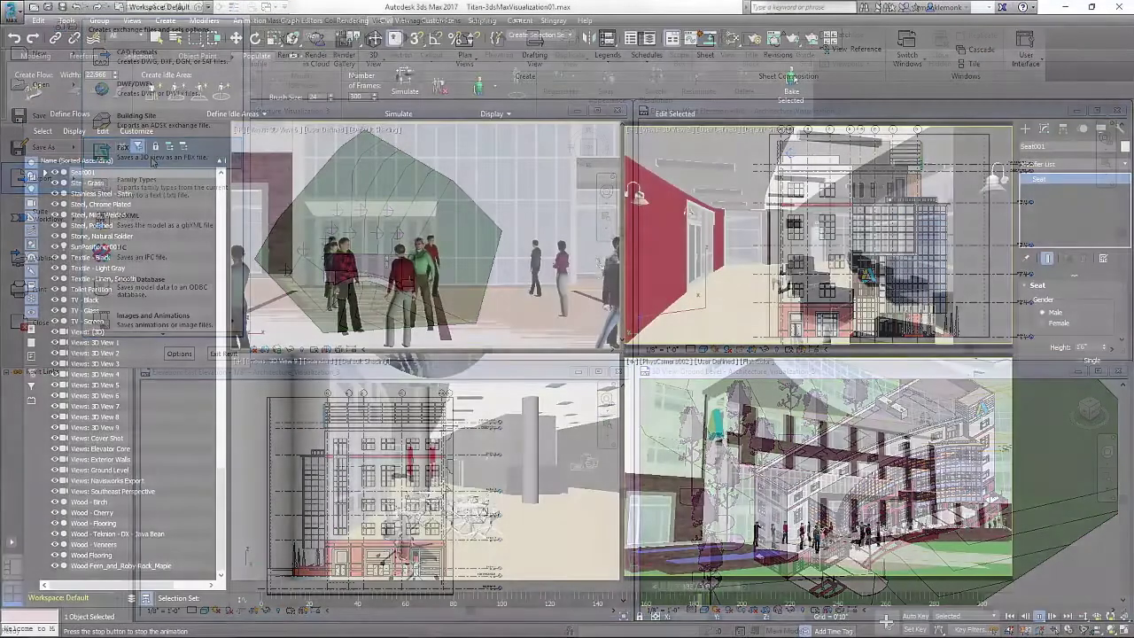
Open the Walkthrough Assistant, make the Southeast Perspective camera targeted, and start picking its path.
click(248, 23)
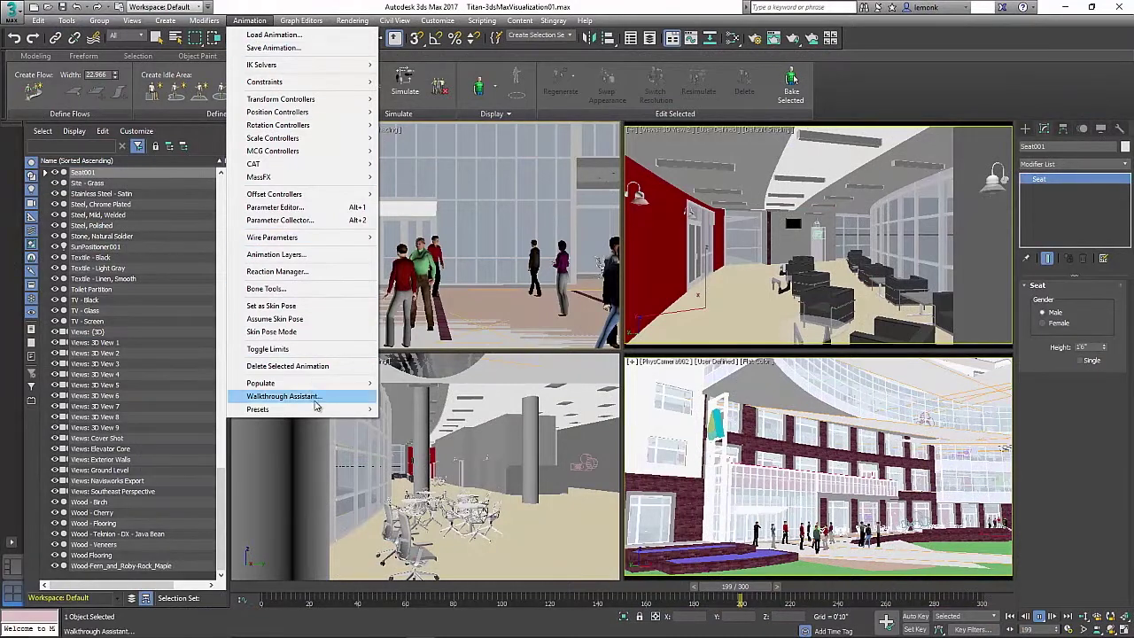
click(283, 396)
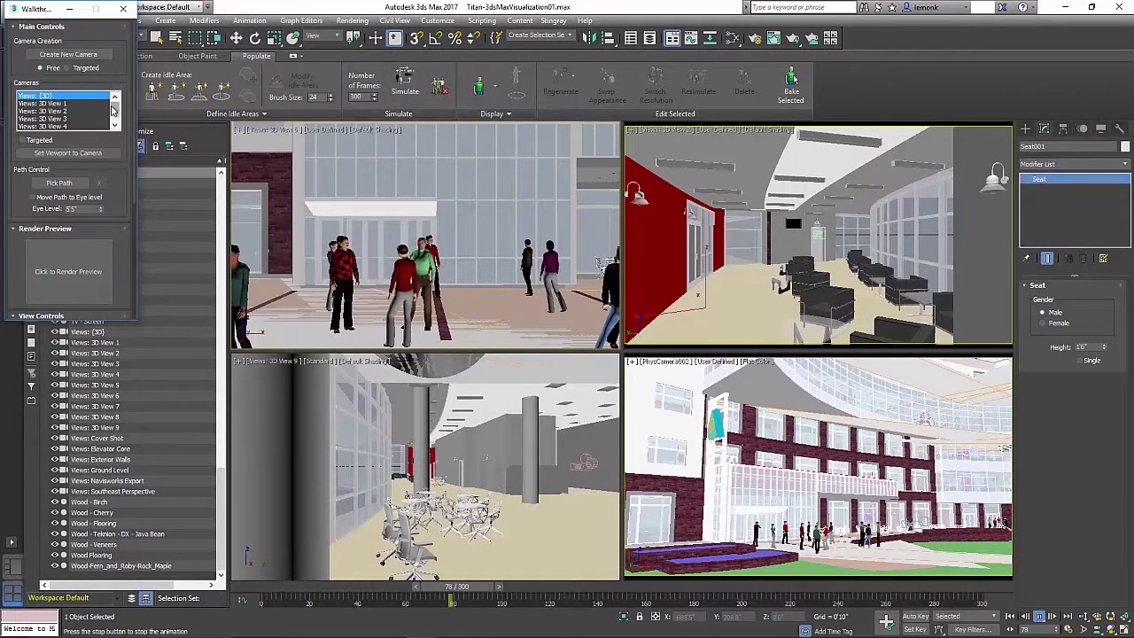
drag(112, 109, 100, 122)
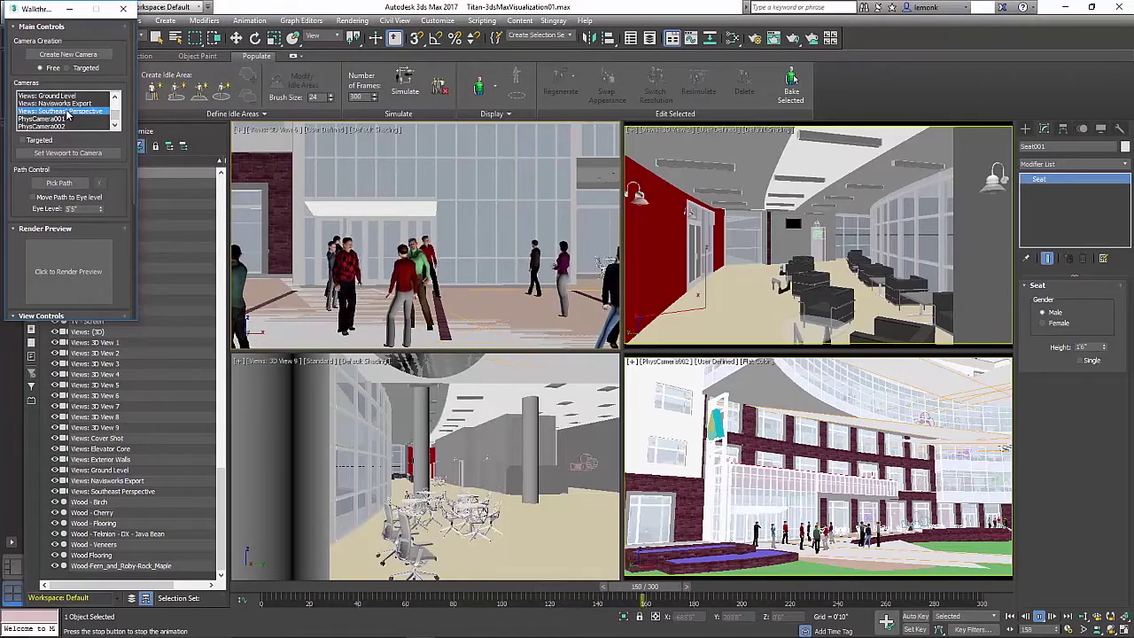
click(23, 141)
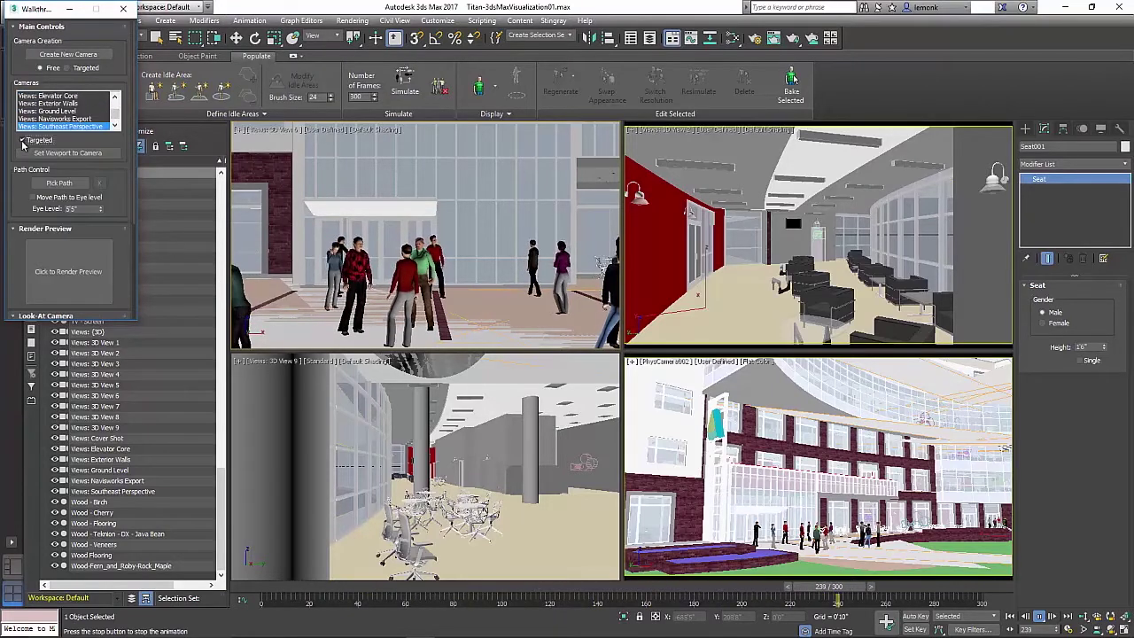
click(49, 184)
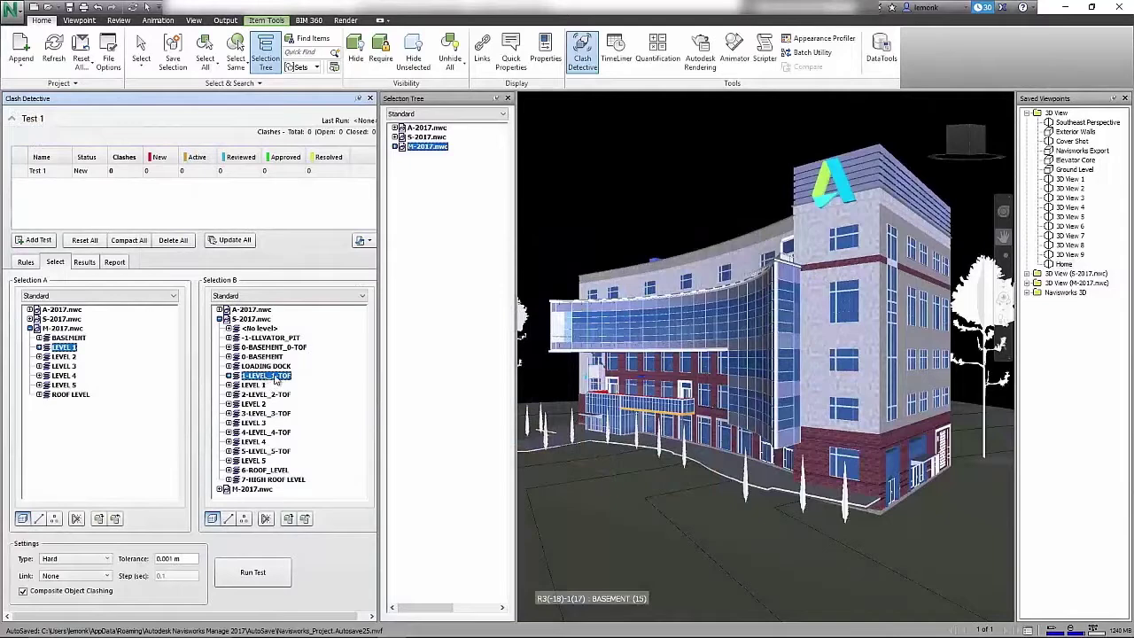
Run Clash Detective's Test 1 and review Clash1 among the six new clashes.
click(254, 571)
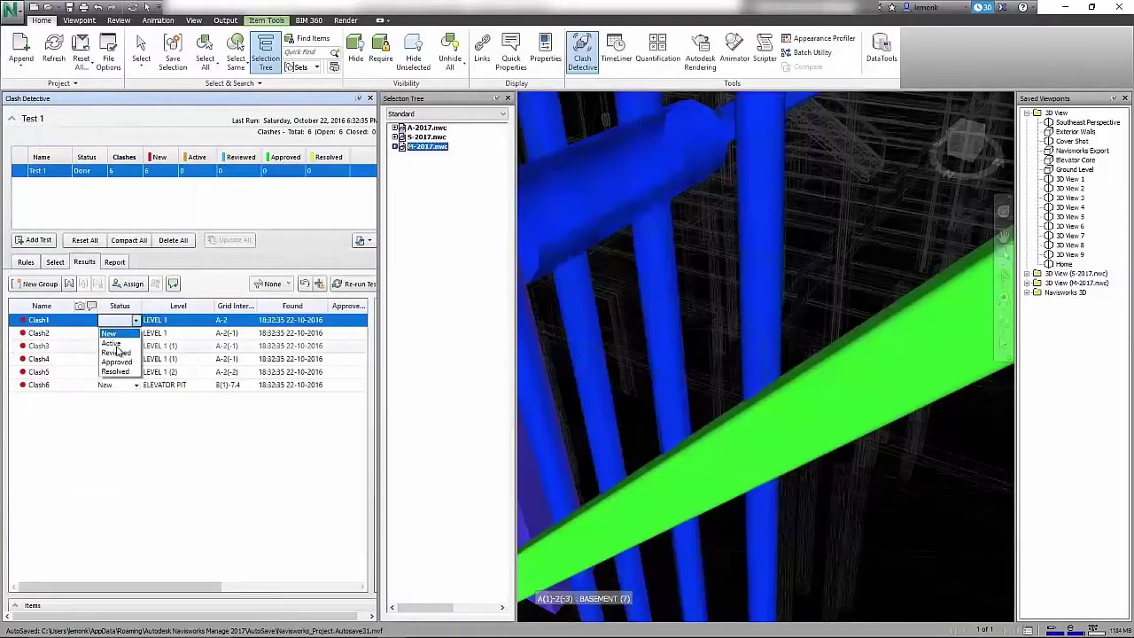